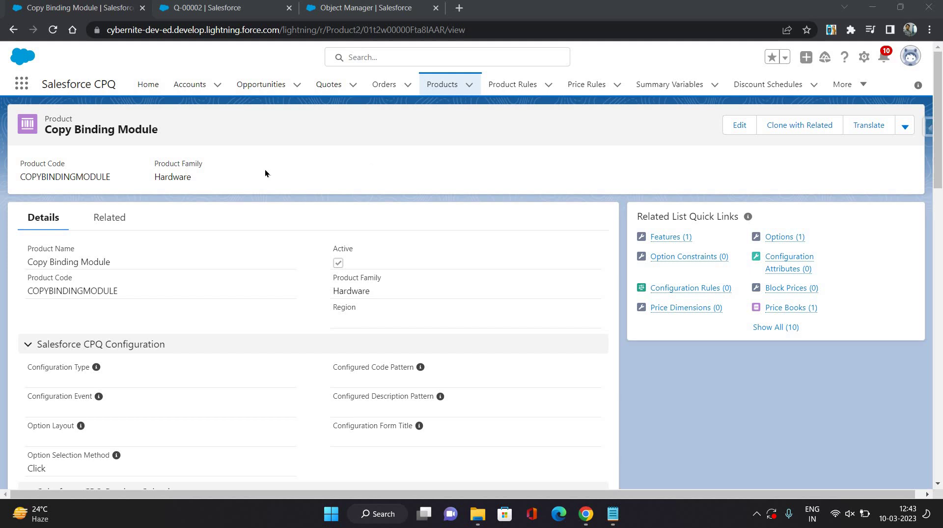
Start a new product feature for Copy Binding Module named Others, with Number set to 20.
{"action": "left_click", "coordinate": [108, 222]}
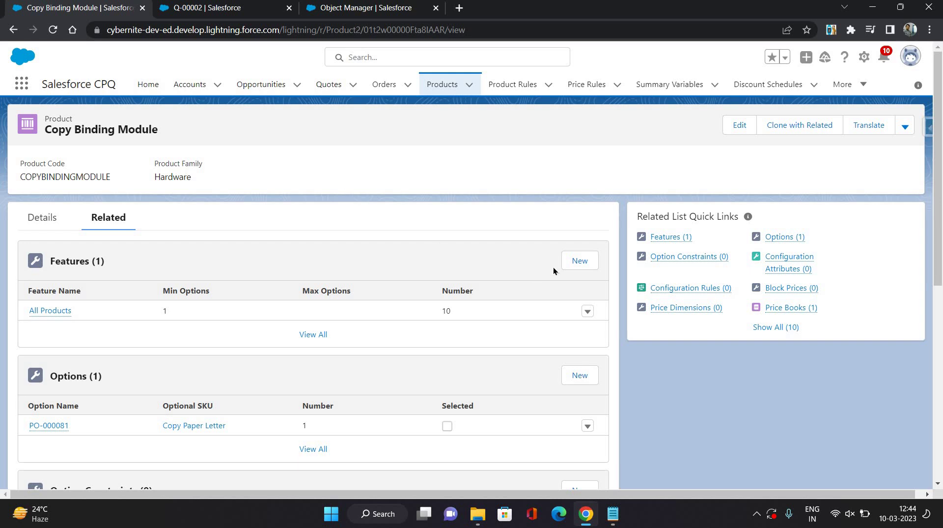
{"action": "left_click", "coordinate": [579, 260]}
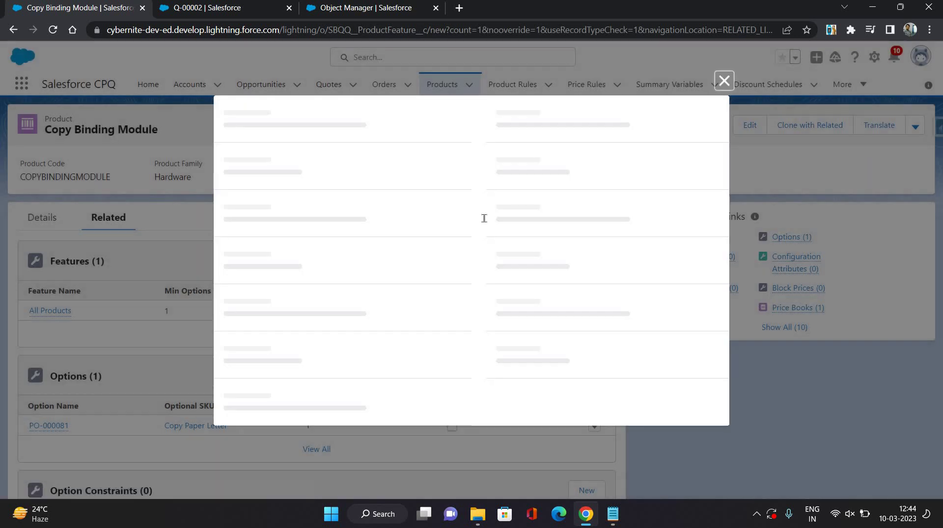
{"action": "left_click", "coordinate": [310, 171]}
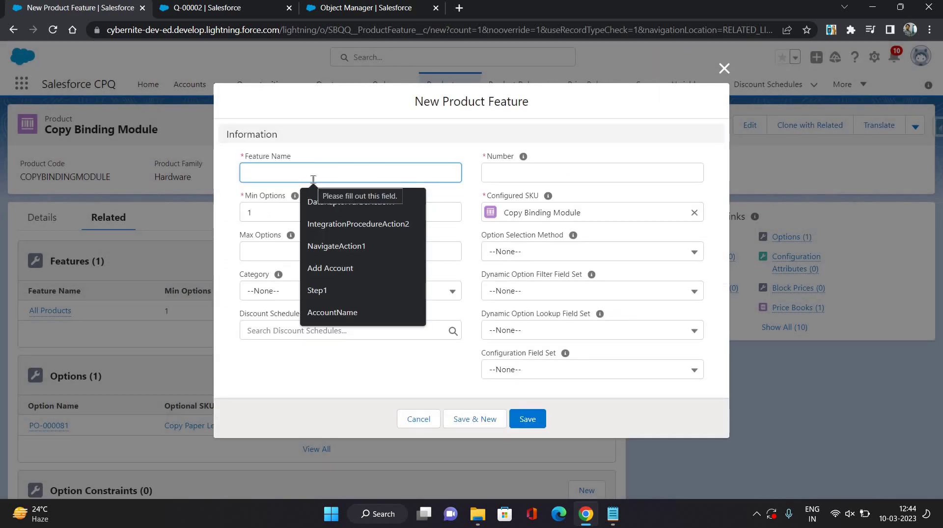
{"action": "type", "text": "Others"}
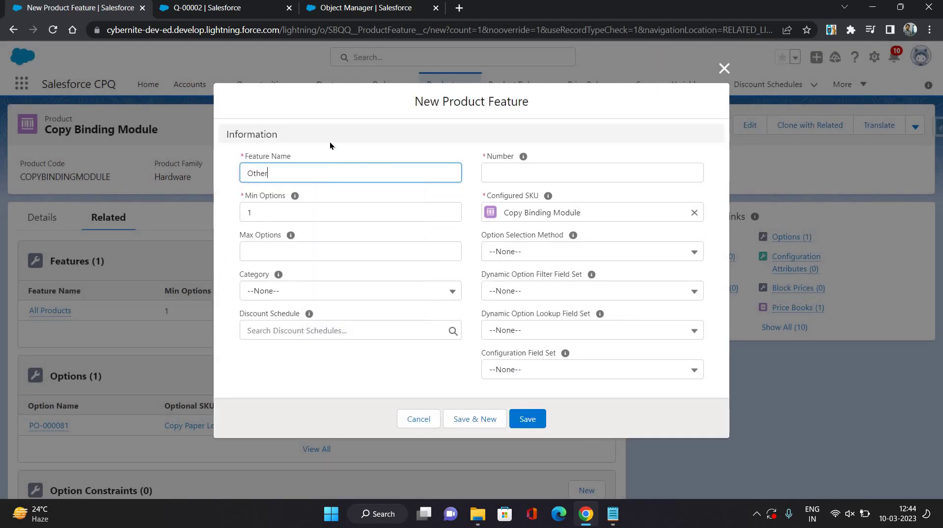
{"action": "left_click", "coordinate": [329, 141]}
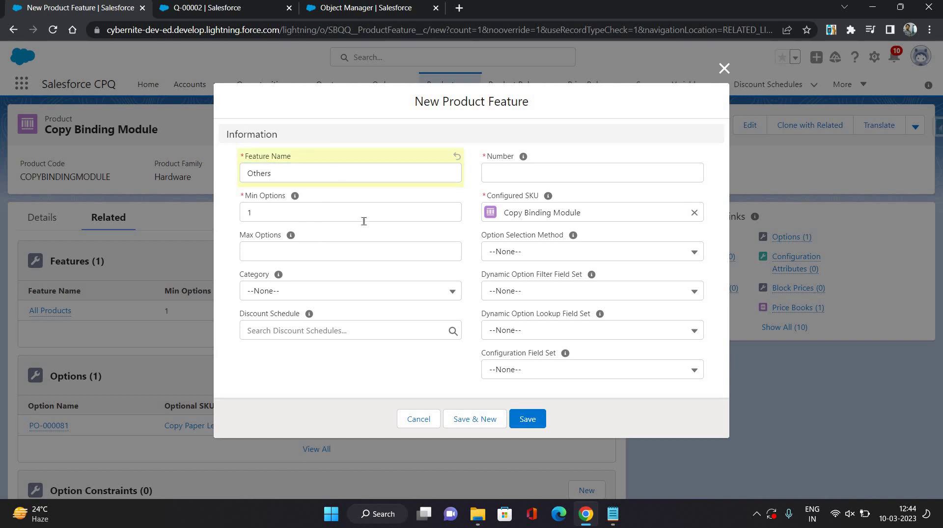
{"action": "left_click", "coordinate": [543, 171]}
{"action": "type", "text": "20"}
{"action": "left_click", "coordinate": [586, 128]}
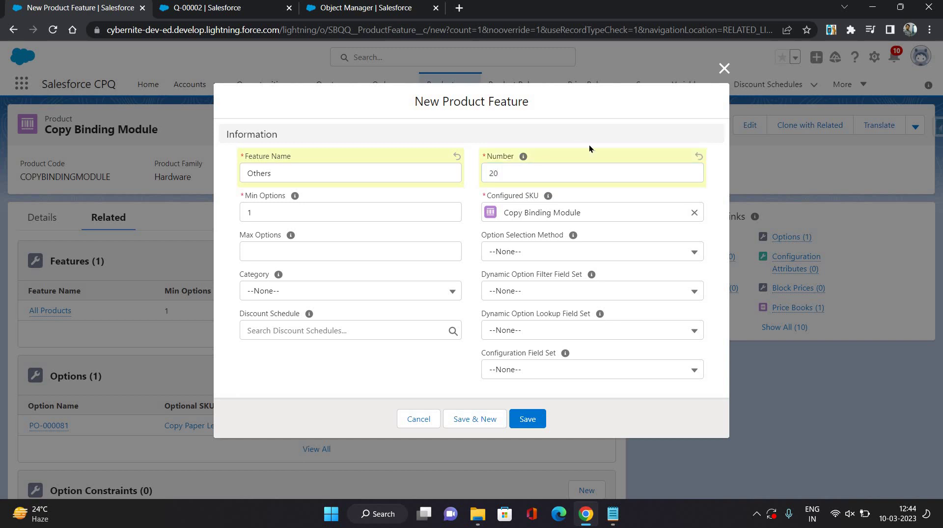
Set the feature's Option Selection Method to Dynamic and its Dynamic Option Filter Field Set to ConfiguratorFilter, and save it.
{"action": "left_click", "coordinate": [561, 251]}
{"action": "left_click", "coordinate": [526, 341]}
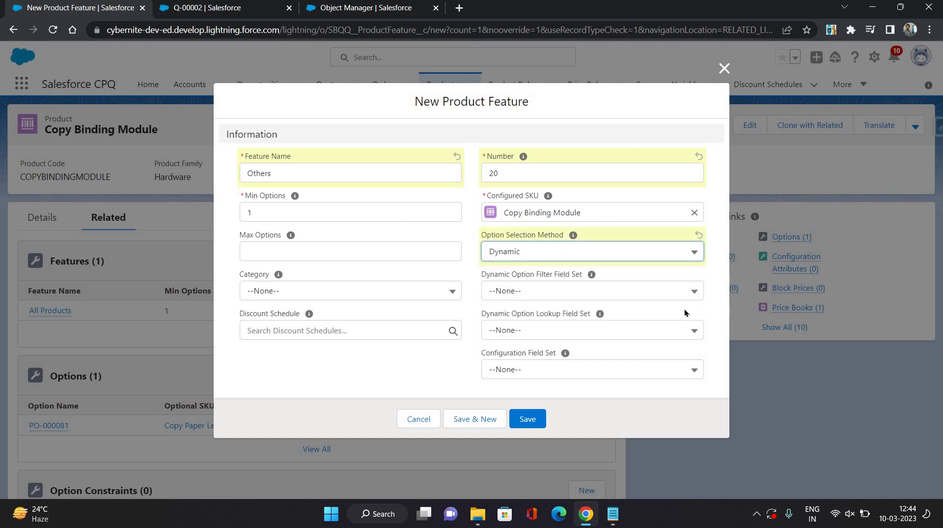
{"action": "left_click", "coordinate": [711, 287]}
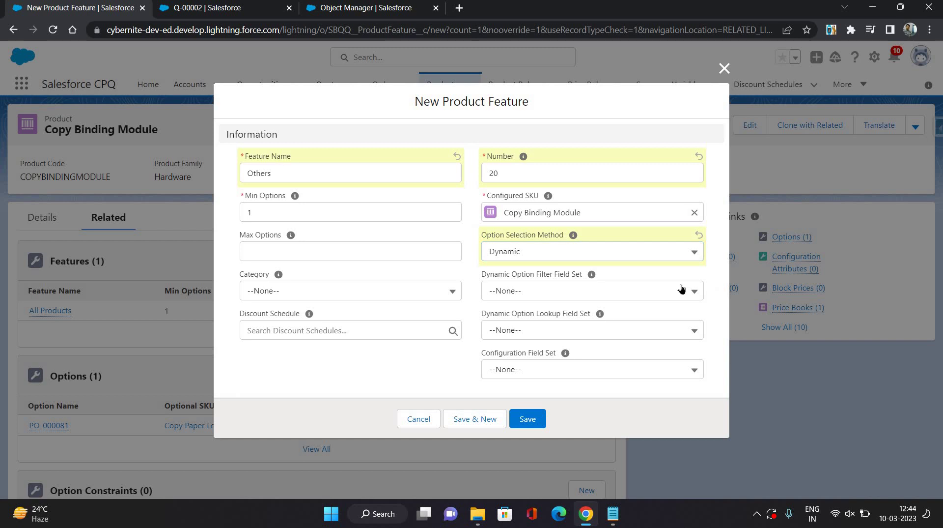
{"action": "left_click", "coordinate": [554, 295]}
{"action": "right_click", "coordinate": [525, 294]}
{"action": "key", "text": "Escape"}
{"action": "key", "text": "Escape"}
{"action": "key", "text": "Down"}
{"action": "key", "text": "Down"}
{"action": "key", "text": "Return"}
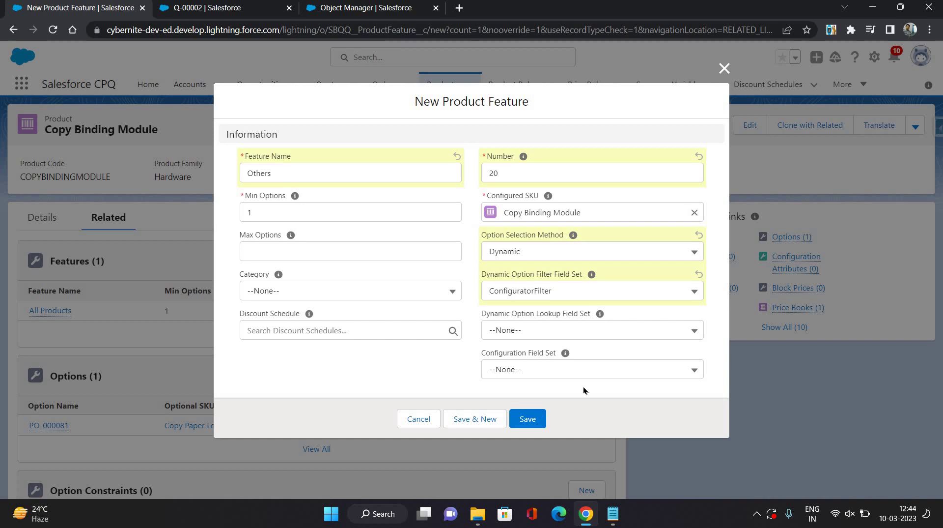
{"action": "left_click", "coordinate": [540, 424]}
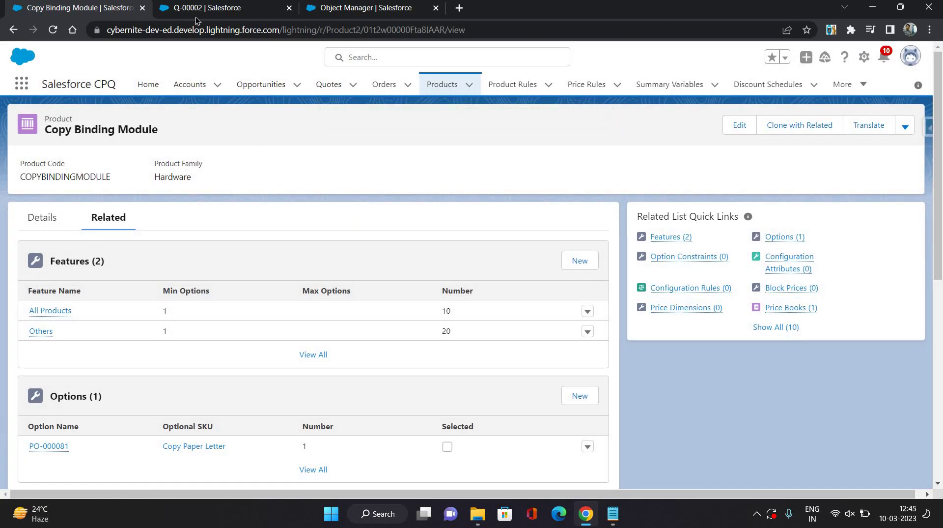
In the quote's line editor, search the products for "copy" and select Copy Binding Module for configuration.
{"action": "left_click", "coordinate": [198, 12]}
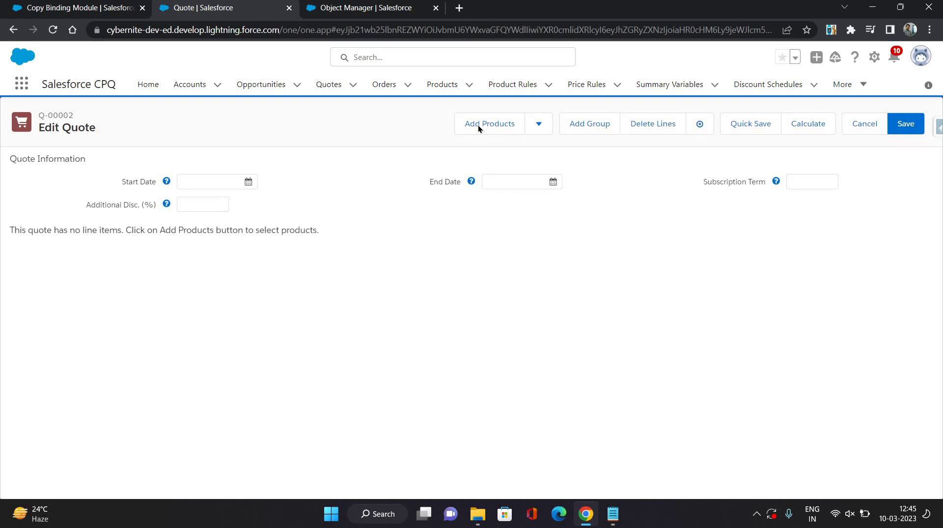
{"action": "left_click", "coordinate": [479, 125]}
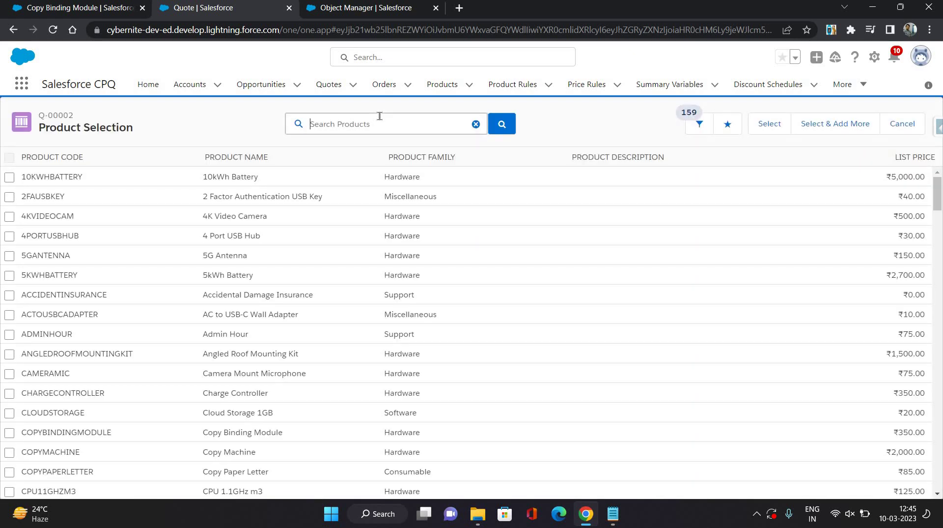
{"action": "type", "text": "copy"}
{"action": "left_click", "coordinate": [371, 155]}
{"action": "left_click", "coordinate": [10, 177]}
{"action": "left_click", "coordinate": [769, 125]}
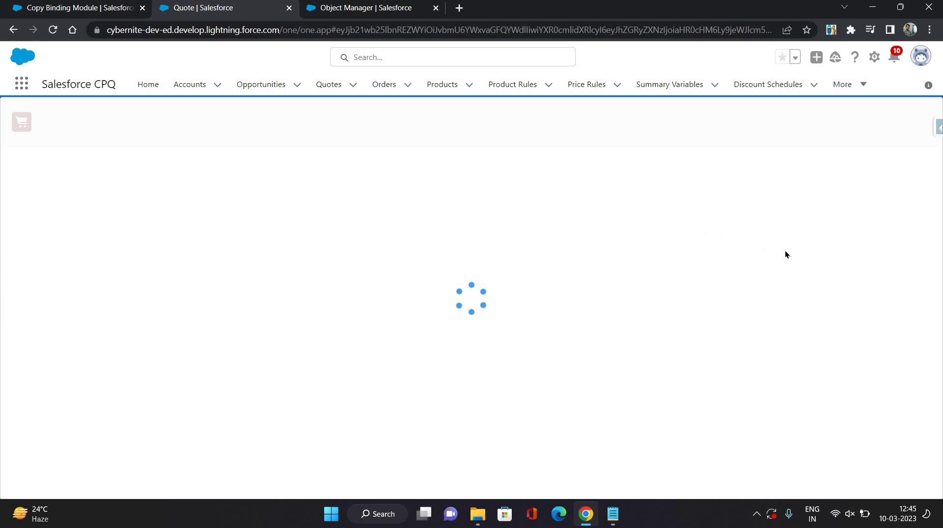
{"action": "left_click", "coordinate": [870, 247]}
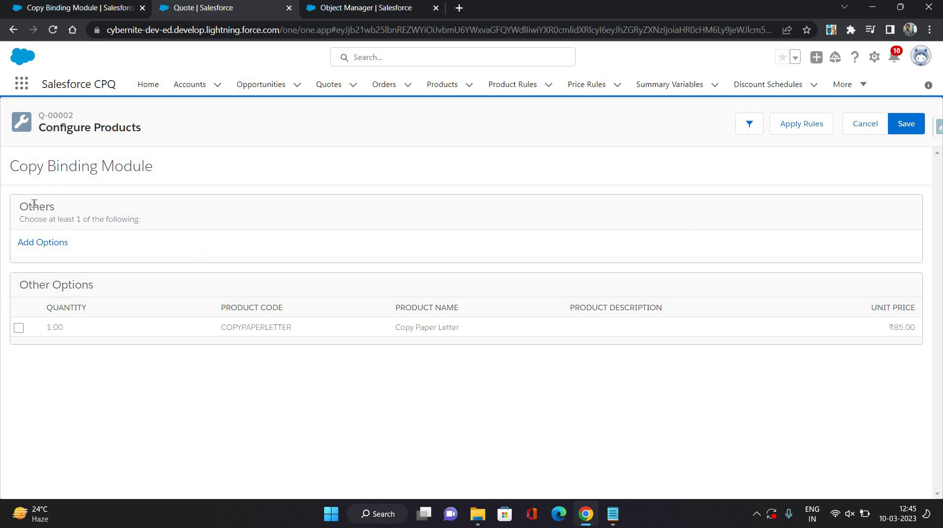
List the options that can be added to the Others feature and filter them by the Hardware product family.
{"action": "left_click", "coordinate": [34, 242]}
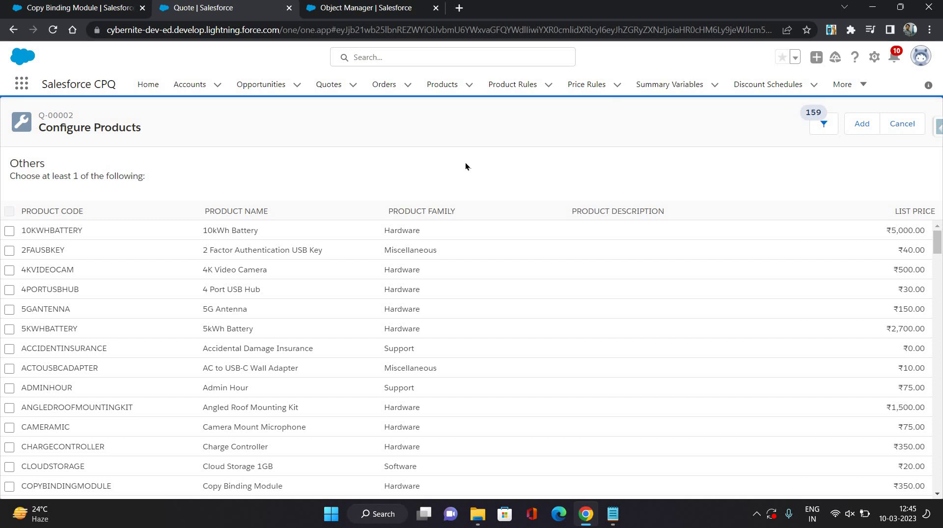
{"action": "left_click", "coordinate": [824, 124]}
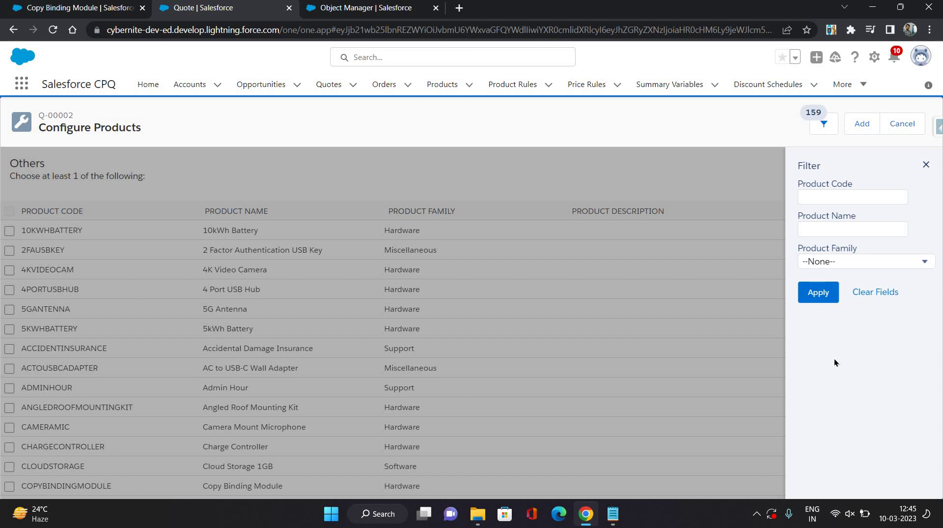
{"action": "left_click", "coordinate": [858, 264]}
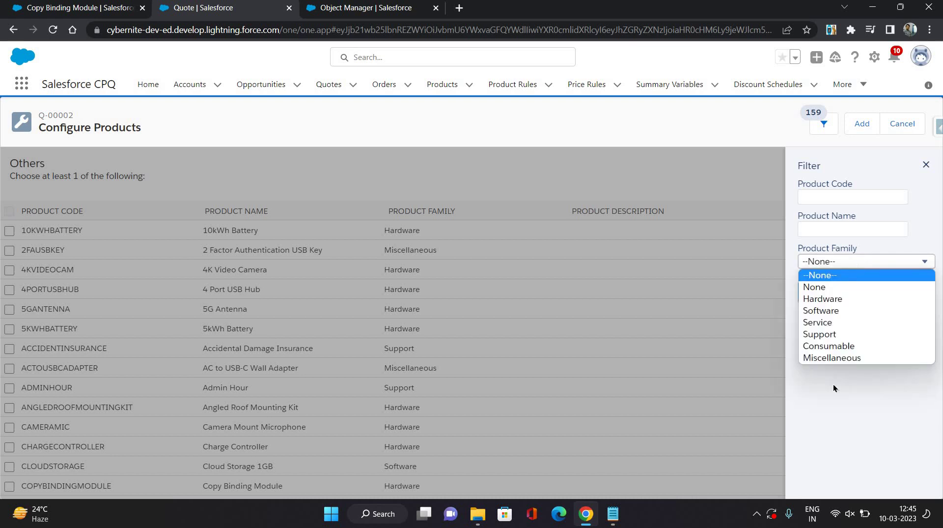
{"action": "left_click", "coordinate": [844, 263]}
{"action": "left_click", "coordinate": [841, 259]}
{"action": "left_click", "coordinate": [823, 299]}
{"action": "left_click", "coordinate": [817, 289]}
{"action": "scroll", "coordinate": [620, 338], "scroll_direction": "down", "scroll_amount": 5}
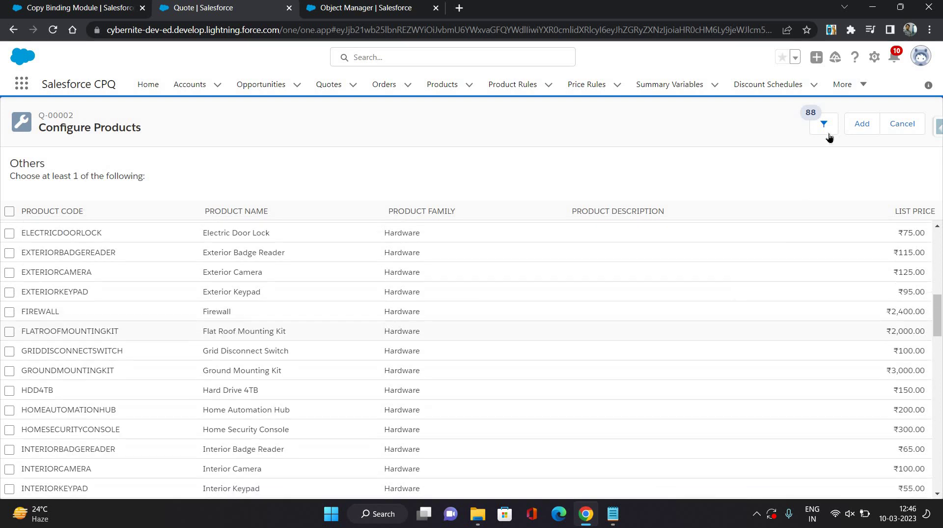
Filter the Others feature's options by the Support product family instead.
{"action": "scroll", "coordinate": [866, 248], "scroll_direction": "up", "scroll_amount": 5}
{"action": "left_click", "coordinate": [824, 123]}
{"action": "left_click", "coordinate": [841, 261]}
{"action": "left_click", "coordinate": [836, 334]}
{"action": "left_click", "coordinate": [817, 291]}
{"action": "left_click", "coordinate": [824, 124]}
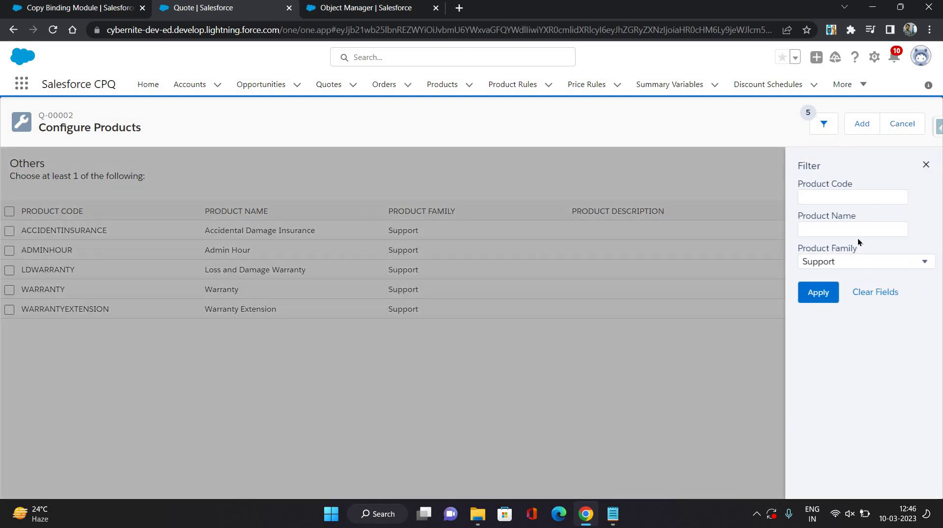
{"action": "left_click", "coordinate": [818, 294]}
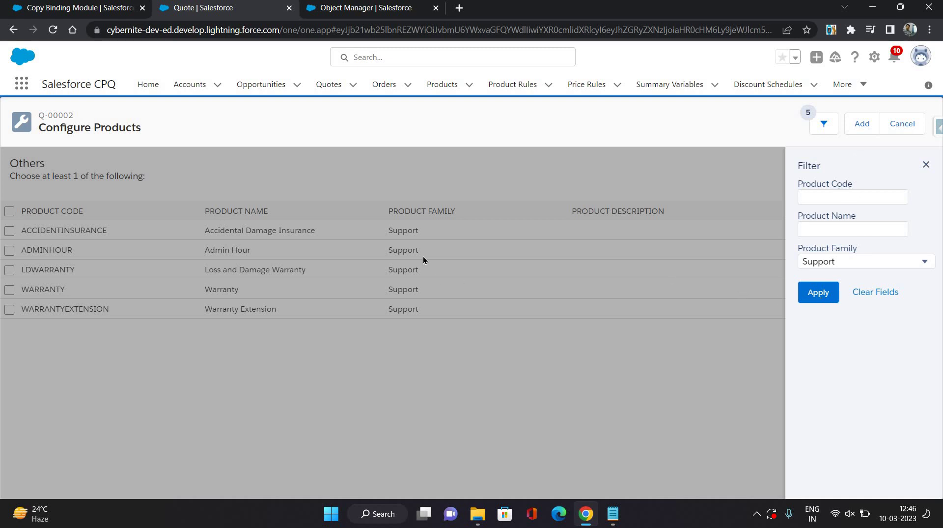
Open the Configurator Filters field set of the Product object in Object Manager.
{"action": "left_click", "coordinate": [347, 9]}
{"action": "left_click", "coordinate": [705, 131]}
{"action": "type", "text": "produ"}
{"action": "left_click", "coordinate": [18, 338]}
{"action": "left_click", "coordinate": [38, 320]}
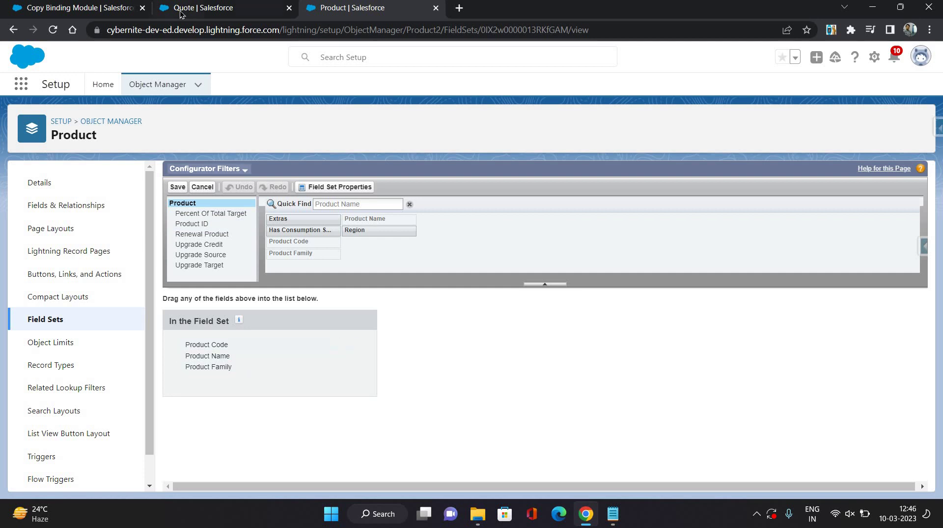
Add the Region field to the Configurator Filters field set below Product Family and save the field set.
{"action": "left_click", "coordinate": [202, 8]}
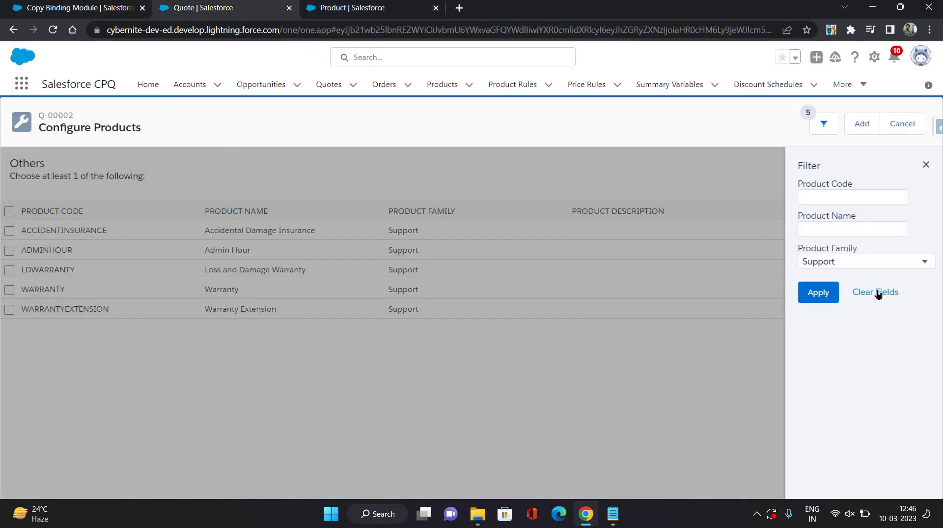
{"action": "left_click", "coordinate": [334, 16]}
{"action": "left_click_drag", "start_coordinate": [382, 236], "coordinate": [211, 376]}
{"action": "left_click_drag", "start_coordinate": [517, 437], "coordinate": [516, 435]}
{"action": "left_click", "coordinate": [178, 189]}
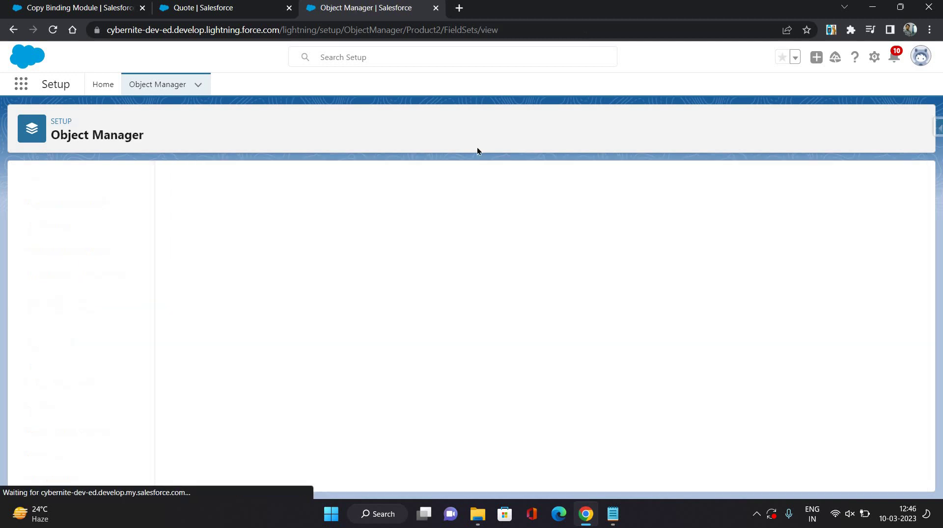
Reload the quote's Copy Binding Module configuration and open the filter for the Others feature's options.
{"action": "key", "text": "ctrl+1"}
{"action": "key", "text": "F5"}
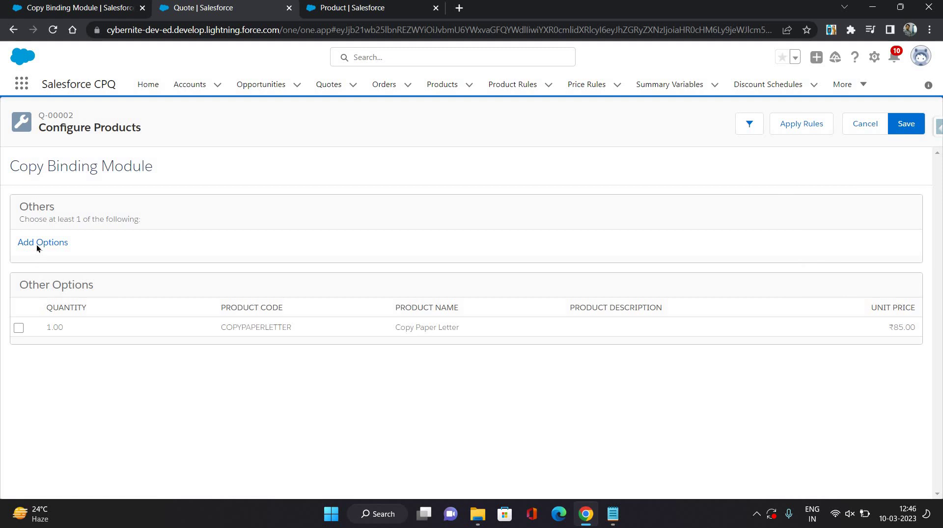
{"action": "left_click", "coordinate": [36, 244]}
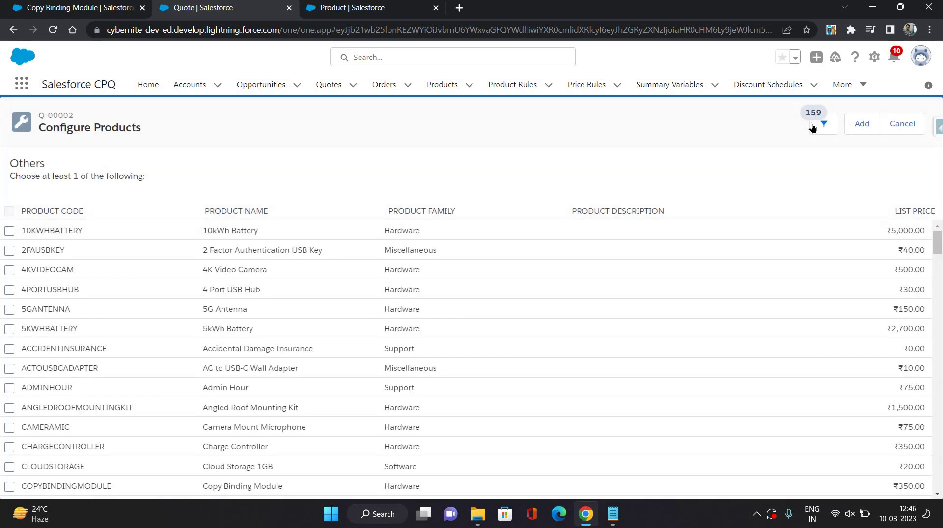
{"action": "left_click", "coordinate": [813, 128]}
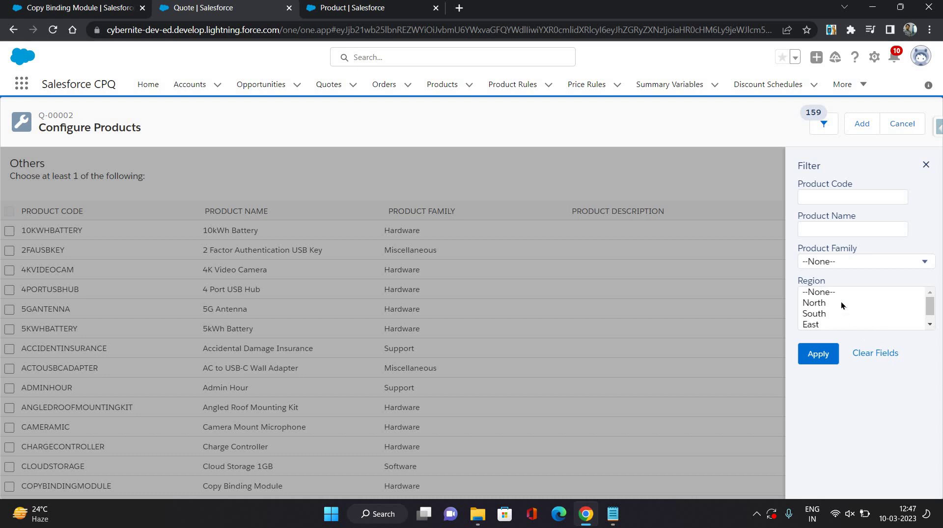
Filter the Others feature's options by the East region.
{"action": "scroll", "coordinate": [835, 309], "scroll_direction": "down", "scroll_amount": 1}
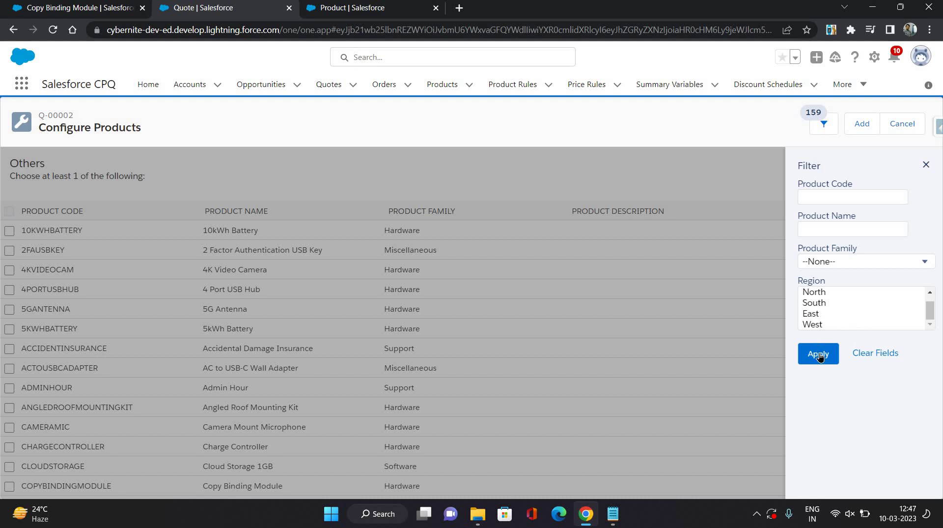
{"action": "left_click", "coordinate": [812, 313]}
{"action": "left_click", "coordinate": [819, 355]}
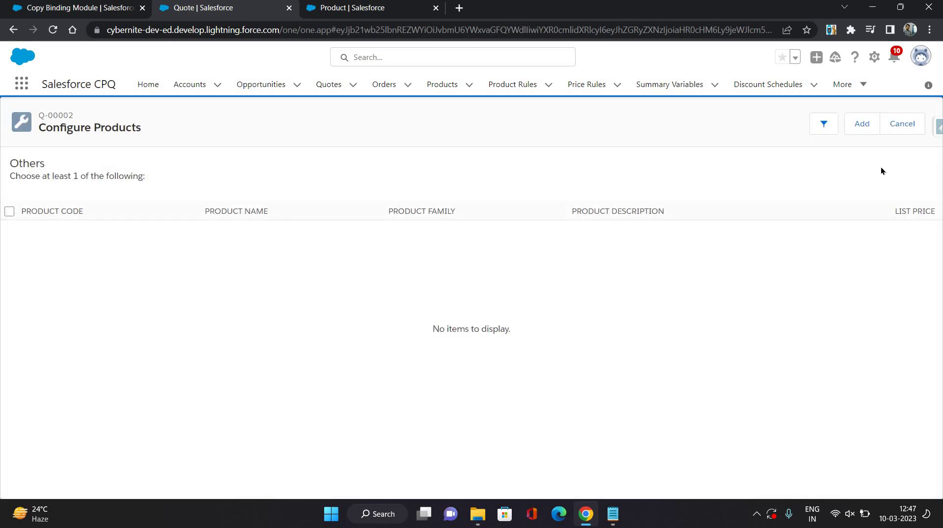
Reset Region to --None--, filter the options by the Support product family, and add Loss and Damage Warranty to the Others feature.
{"action": "left_click", "coordinate": [824, 124]}
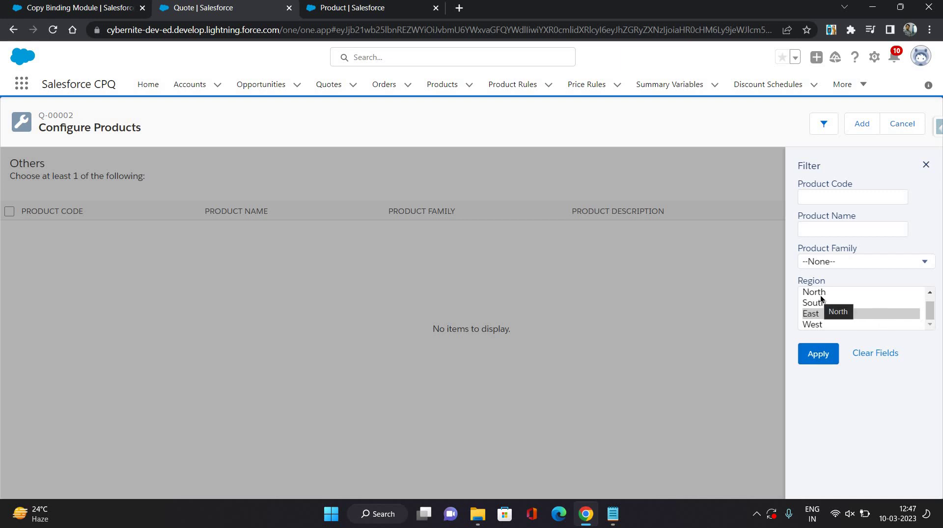
{"action": "scroll", "coordinate": [820, 298], "scroll_direction": "up", "scroll_amount": 1}
{"action": "left_click", "coordinate": [835, 291]}
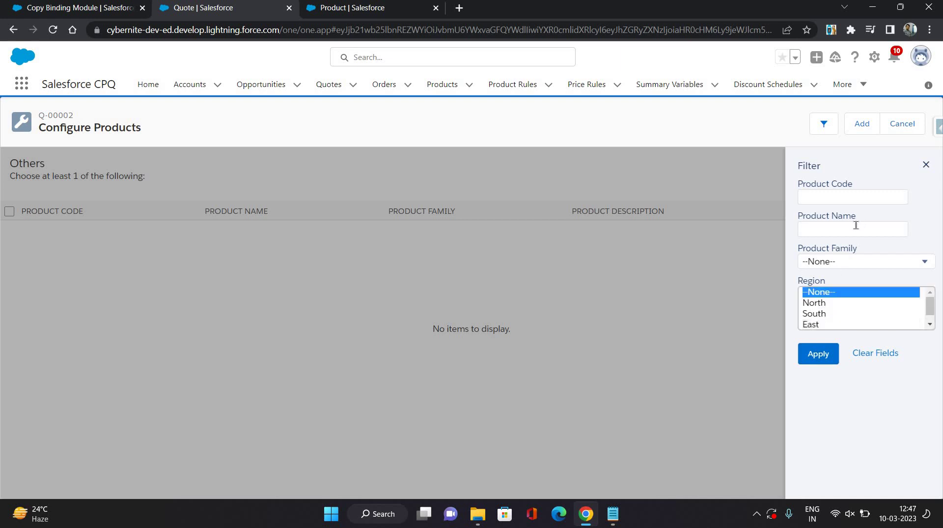
{"action": "left_click", "coordinate": [835, 261]}
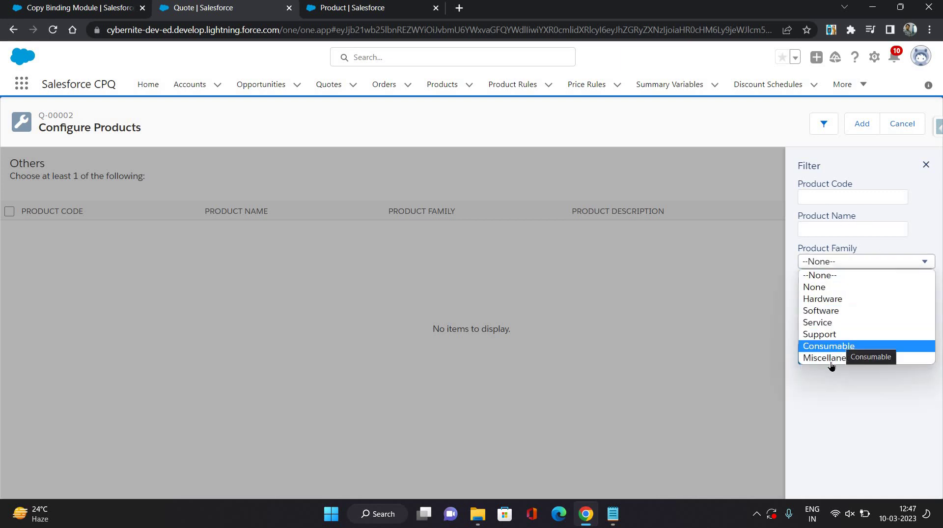
{"action": "key", "text": "Return"}
{"action": "key", "text": "Return"}
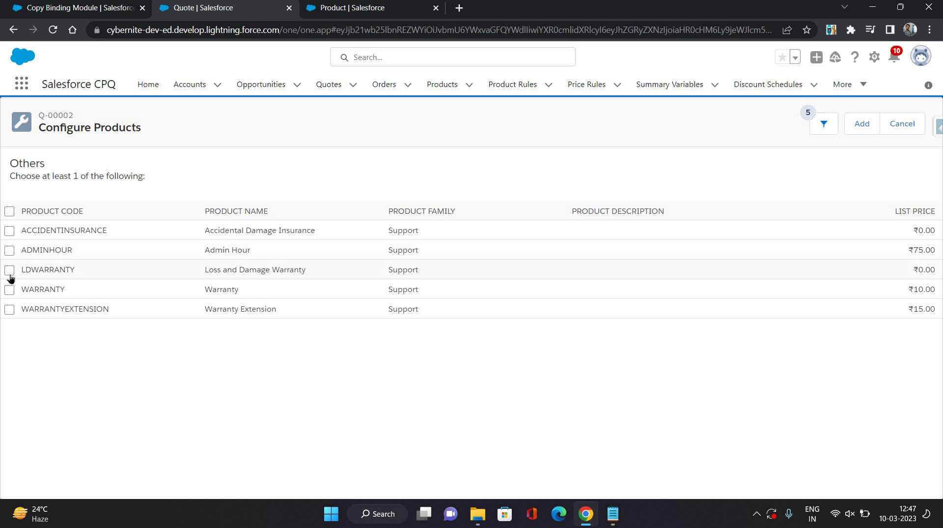
{"action": "left_click", "coordinate": [862, 123]}
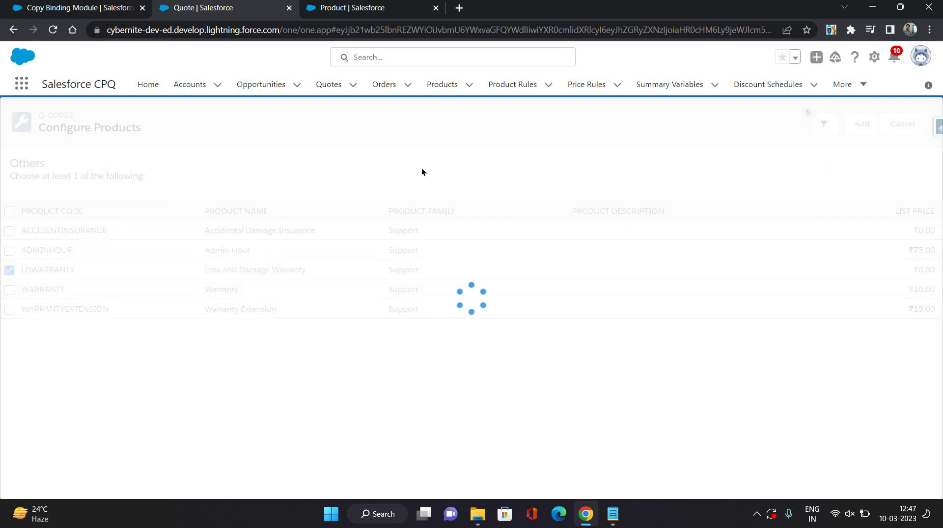